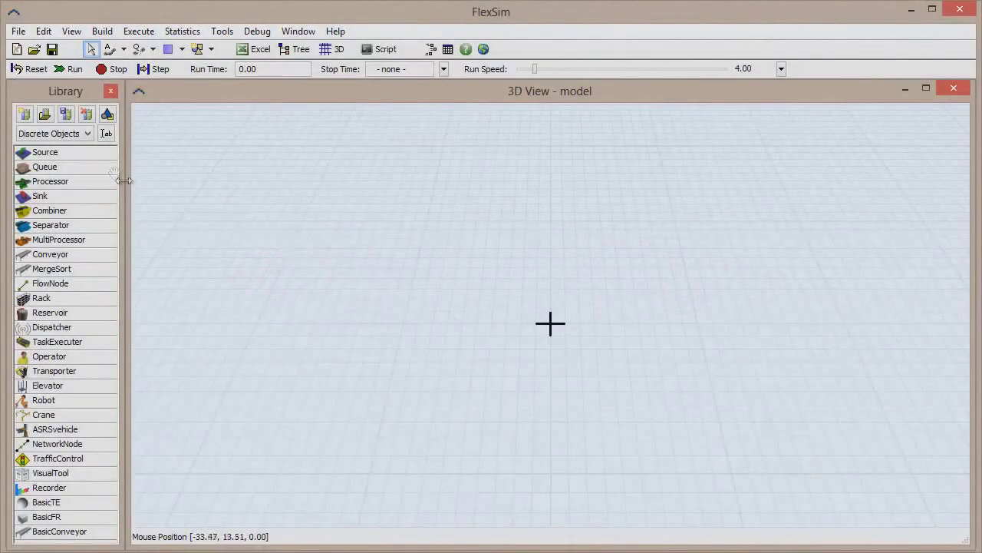
- Place two Sources and four Queues beside them on the model grid
{"action": "left_click_drag", "start_coordinate": [77, 152], "coordinate": [310, 244]}
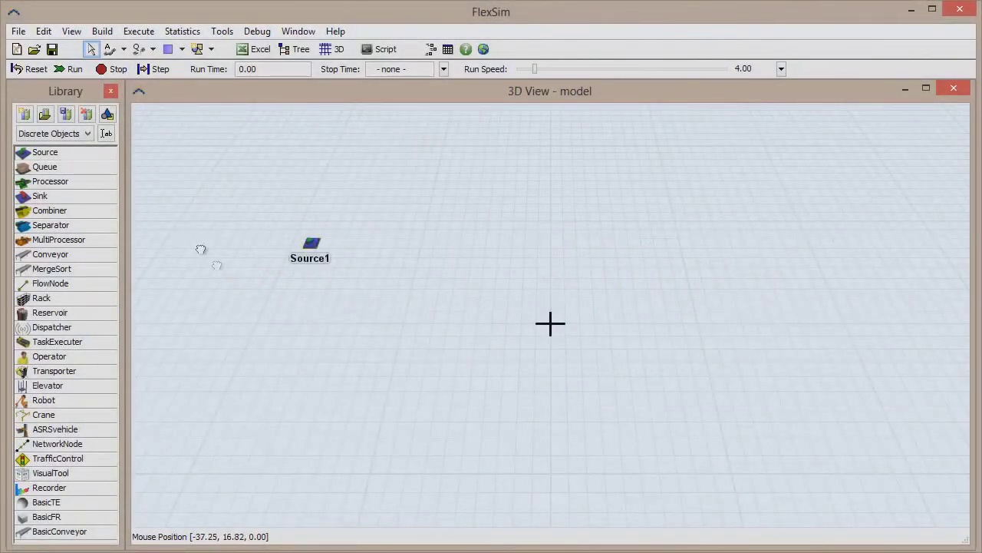
{"action": "left_click_drag", "start_coordinate": [201, 250], "coordinate": [282, 341]}
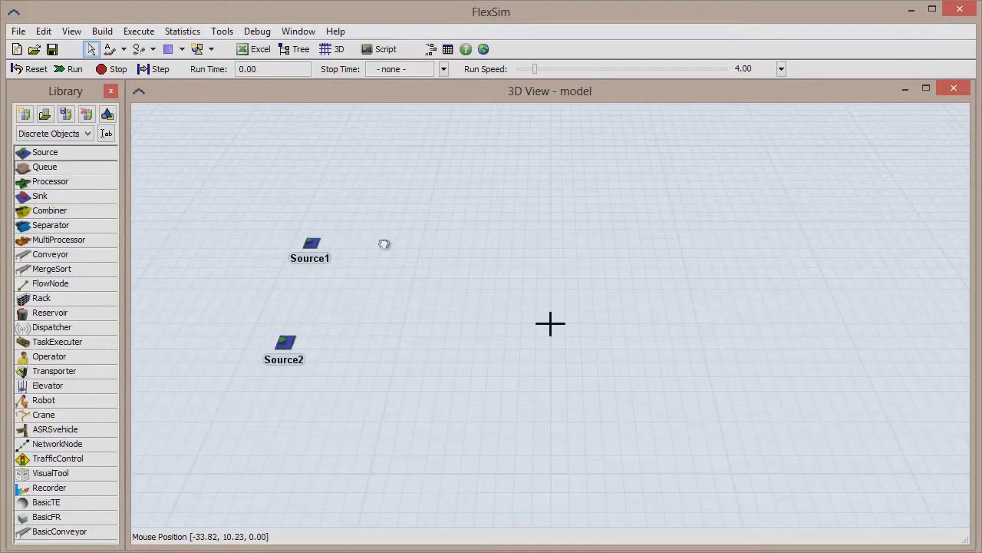
{"action": "left_click_drag", "start_coordinate": [384, 244], "coordinate": [405, 258]}
{"action": "left_click", "coordinate": [388, 324]}
{"action": "left_click", "coordinate": [373, 375]}
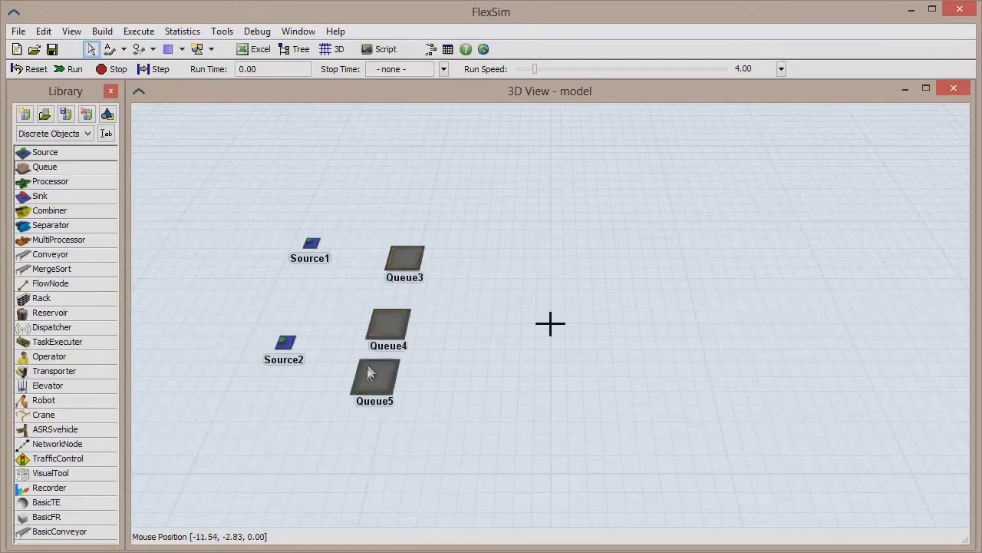
{"action": "left_click", "coordinate": [358, 438]}
- Place a Combiner right of the queues, then a Conveyor and a Sink after it
{"action": "left_click", "coordinate": [40, 196]}
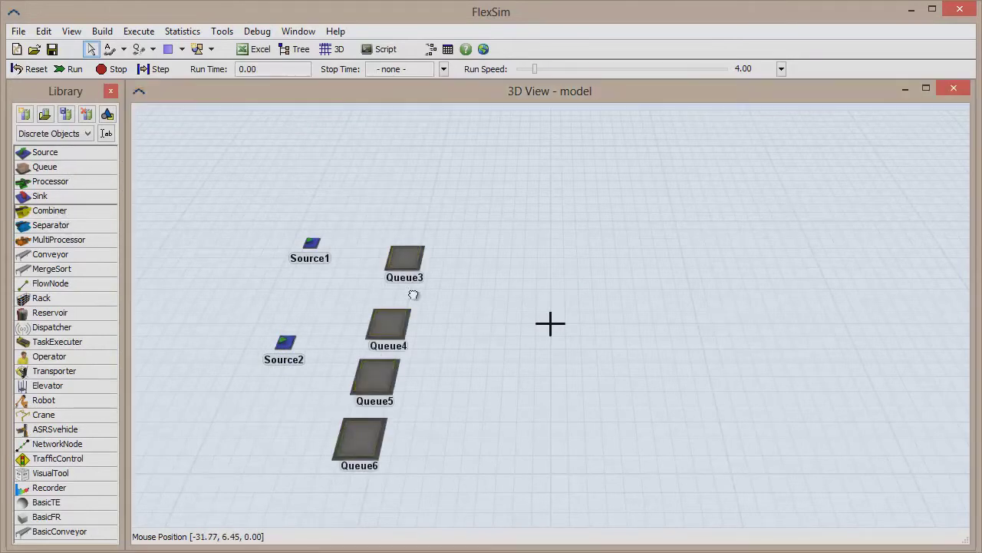
{"action": "left_click", "coordinate": [550, 323]}
{"action": "left_click", "coordinate": [53, 254]}
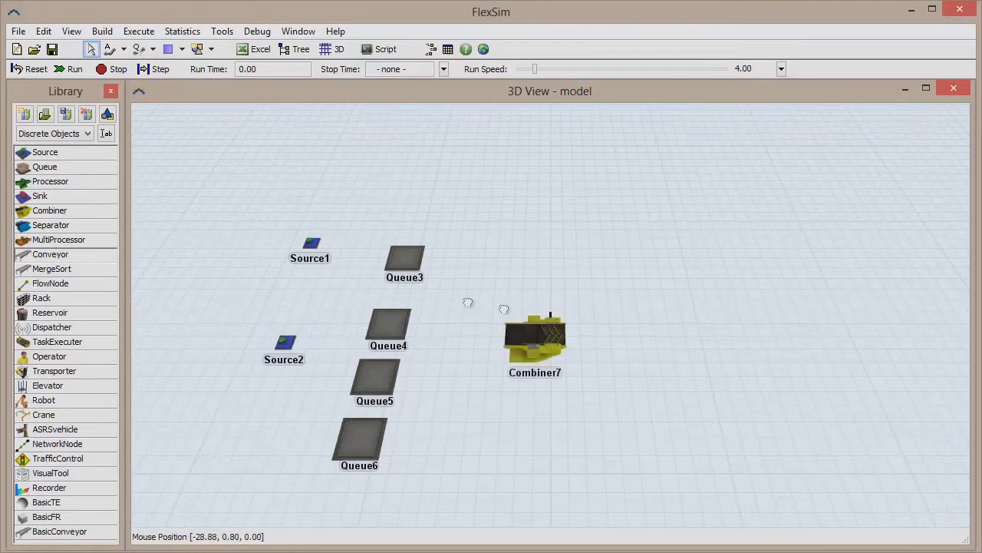
{"action": "left_click", "coordinate": [595, 323]}
{"action": "left_click", "coordinate": [40, 196]}
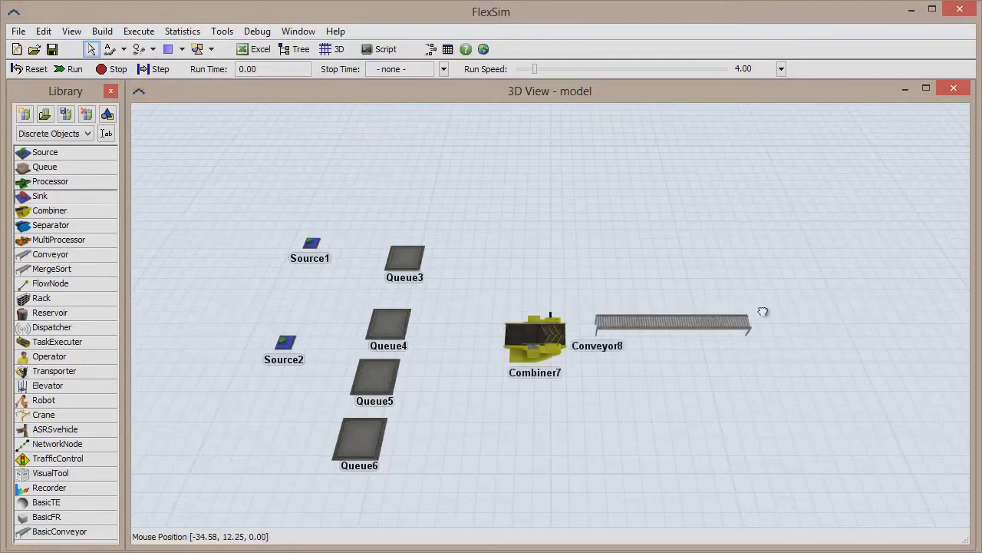
{"action": "left_click", "coordinate": [783, 320]}
- Connect Source1 to Queue3, Queue3 to Combiner7, Combiner7 to Conveyor8 and Conveyor8 to Sink9
{"action": "left_click_drag", "start_coordinate": [311, 242], "coordinate": [405, 257]}
{"action": "left_click_drag", "start_coordinate": [405, 258], "coordinate": [535, 336]}
{"action": "left_click_drag", "start_coordinate": [535, 336], "coordinate": [606, 323]}
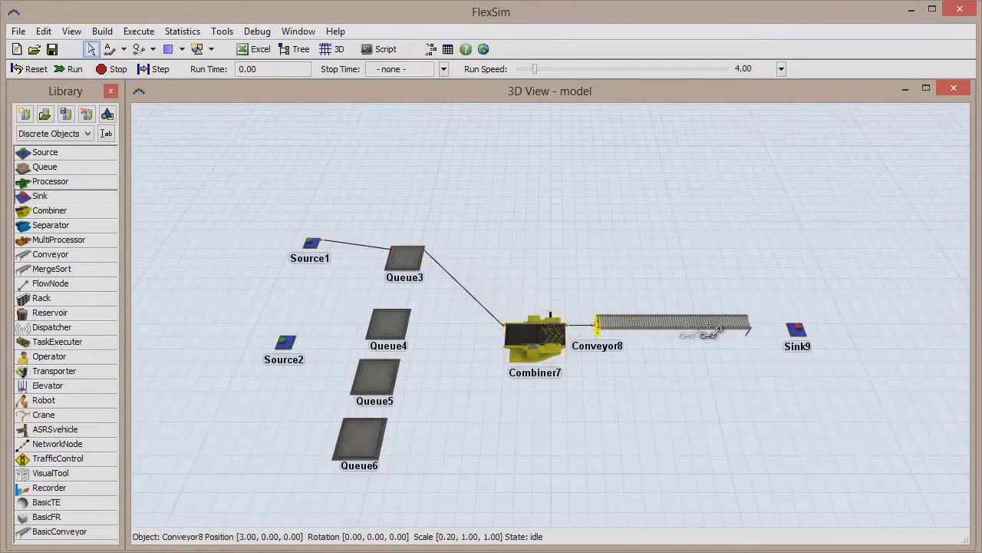
{"action": "left_click_drag", "start_coordinate": [709, 328], "coordinate": [795, 330]}
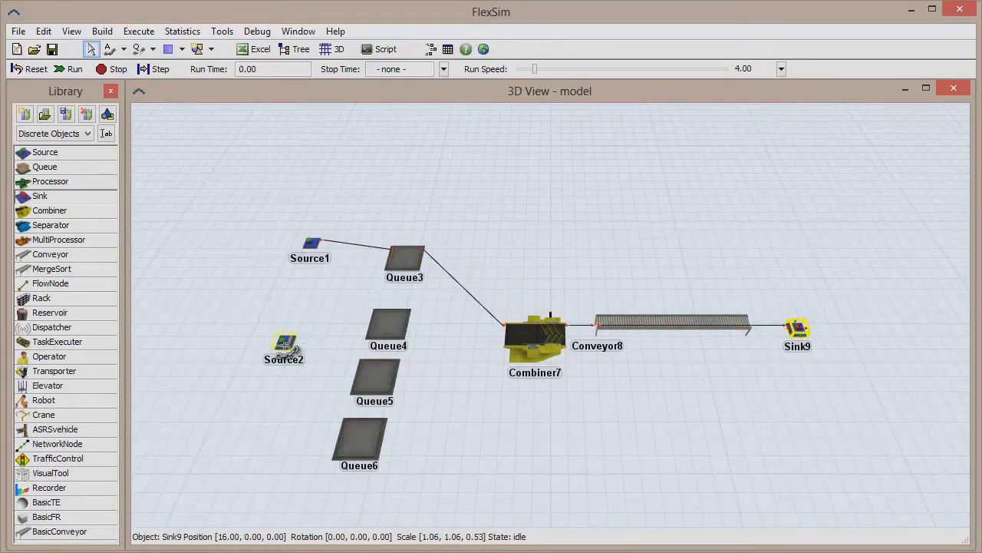
- Connect Source2 to Queues 4, 5 and 6, and each of those queues to Combiner7
{"action": "left_click_drag", "start_coordinate": [286, 345], "coordinate": [524, 335]}
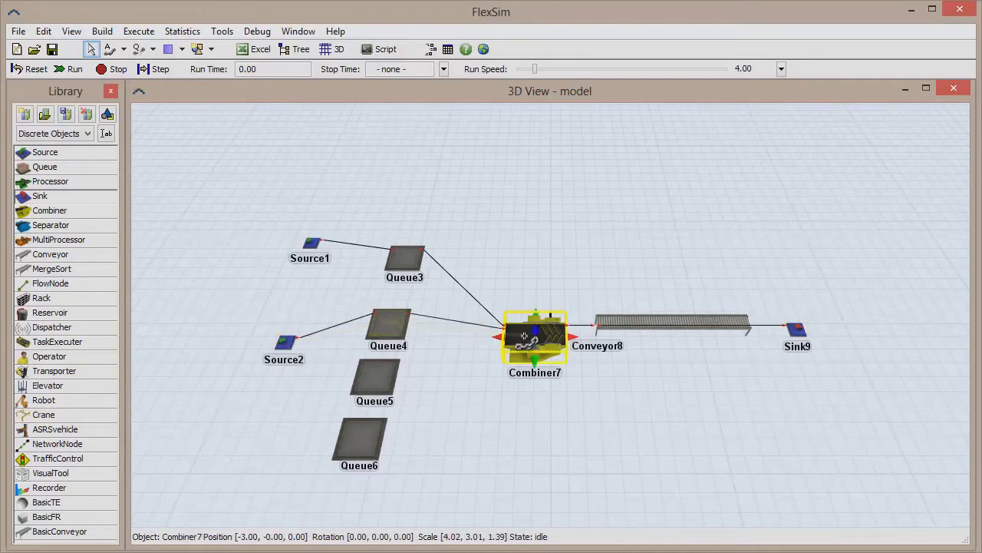
{"action": "left_click_drag", "start_coordinate": [286, 343], "coordinate": [374, 376]}
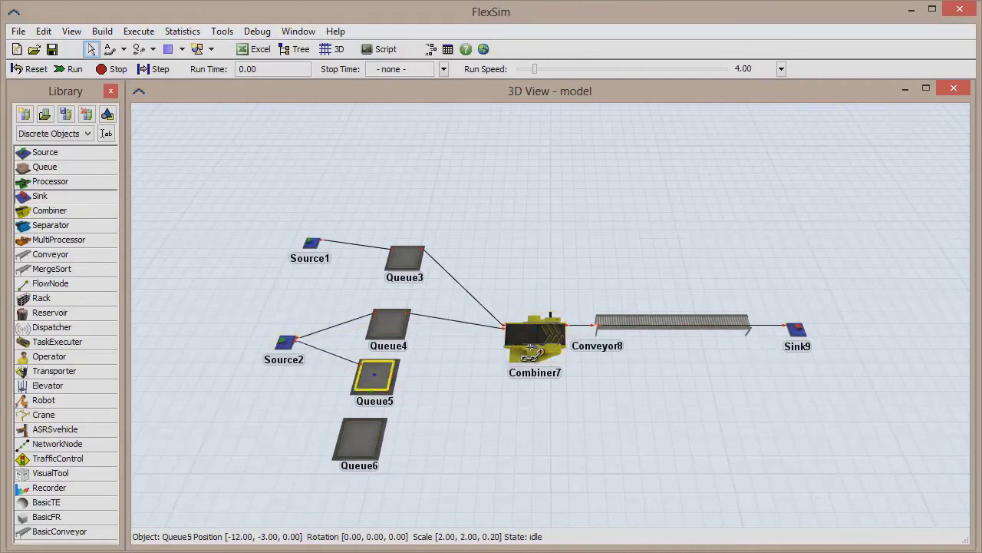
{"action": "left_click_drag", "start_coordinate": [529, 347], "coordinate": [530, 347]}
{"action": "left_click_drag", "start_coordinate": [285, 344], "coordinate": [359, 437]}
{"action": "left_click_drag", "start_coordinate": [359, 437], "coordinate": [528, 350]}
{"action": "scroll", "coordinate": [470, 331], "scroll_direction": "up", "scroll_amount": 5}
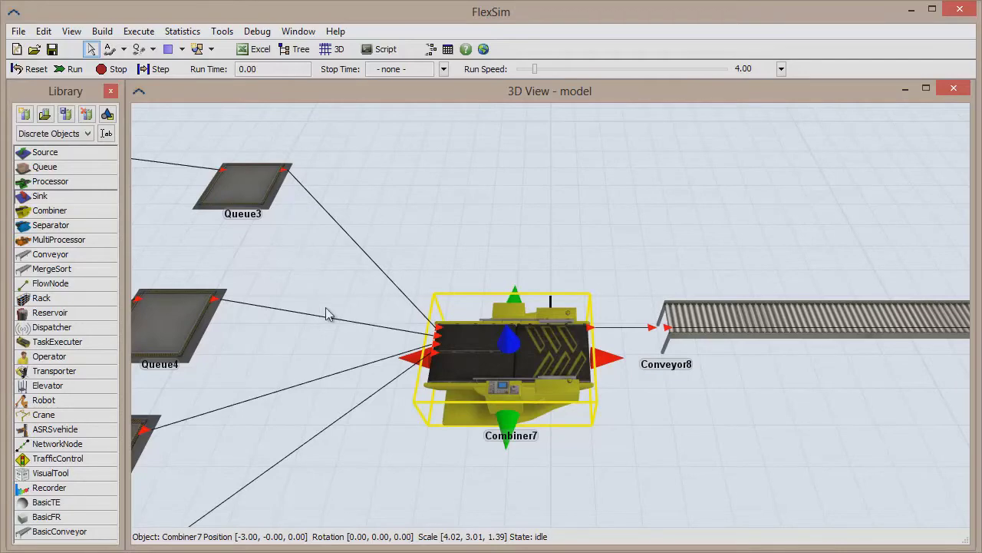
{"action": "left_click_drag", "start_coordinate": [327, 313], "coordinate": [585, 397]}
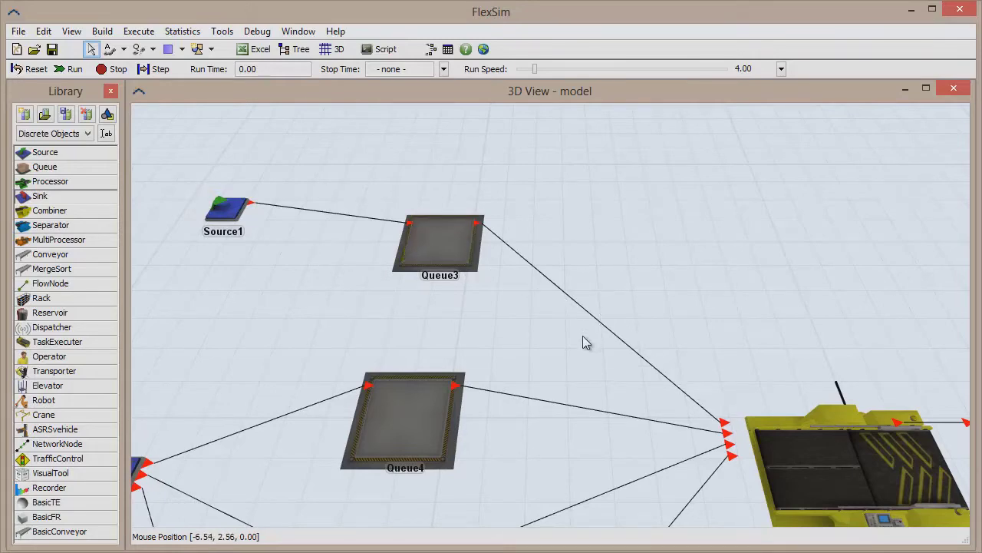
{"action": "scroll", "coordinate": [583, 340], "scroll_direction": "down", "scroll_amount": 5}
- Set Source1's FlowItem Class to Pallet and confirm
{"action": "left_click", "coordinate": [448, 290]}
{"action": "double_click", "coordinate": [447, 290]}
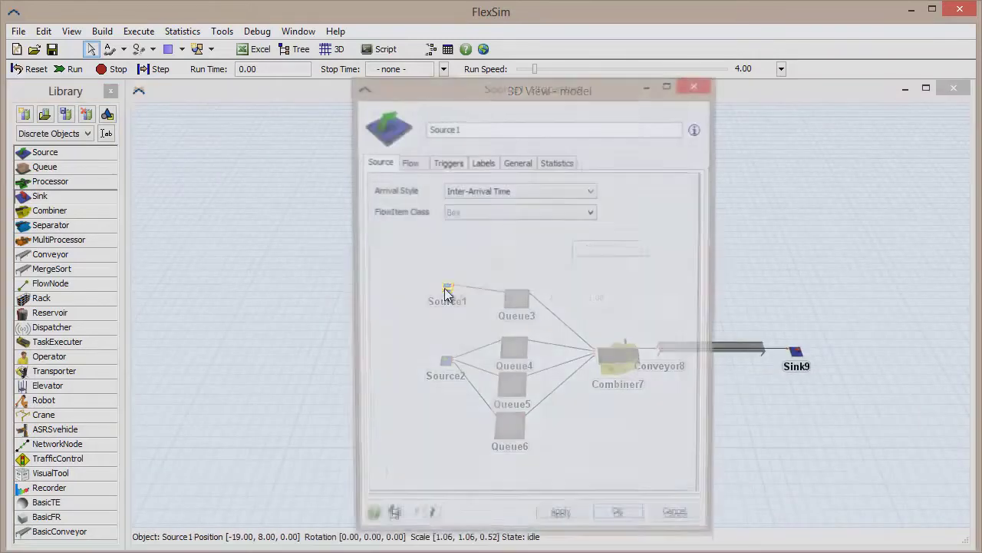
{"action": "left_click", "coordinate": [454, 214]}
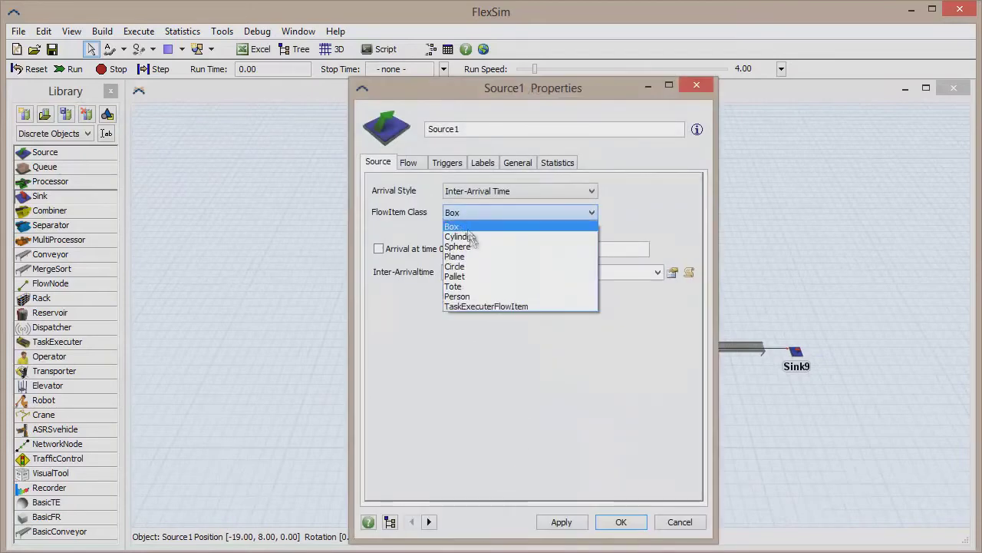
{"action": "left_click", "coordinate": [461, 276]}
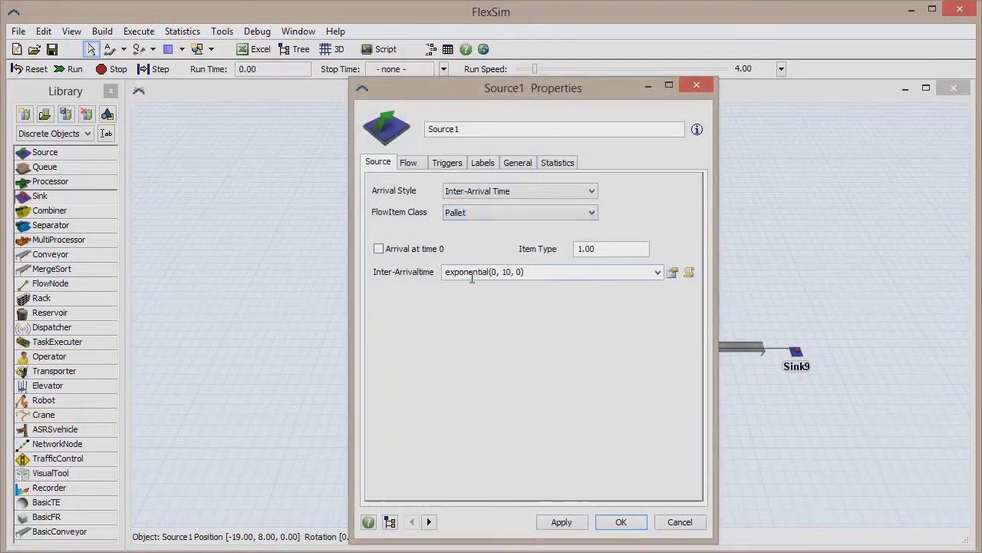
{"action": "left_click", "coordinate": [621, 521]}
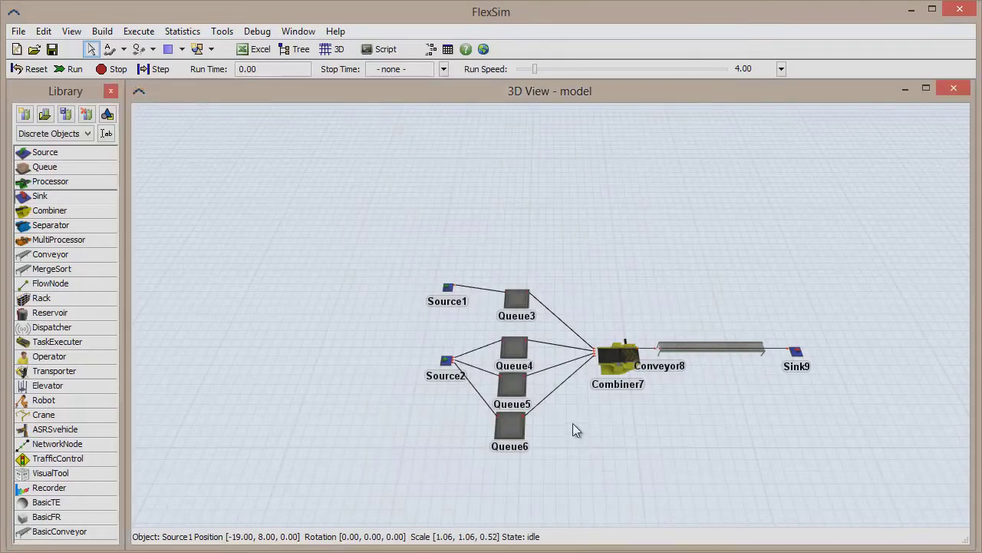
{"action": "scroll", "coordinate": [572, 431], "scroll_direction": "up", "scroll_amount": 5}
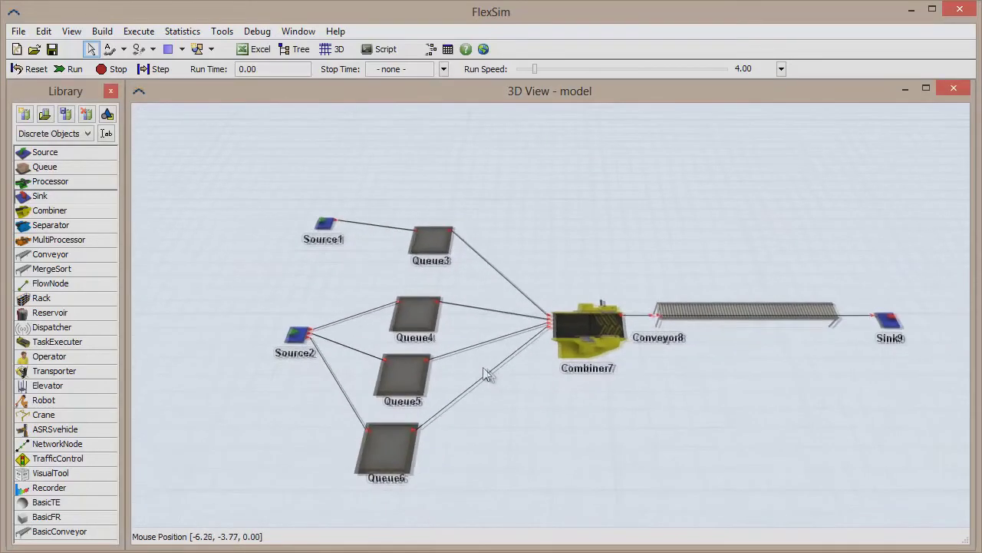
- Add a Source2 OnCreation trigger setting item type and colour with duniform(1,3)
{"action": "left_click", "coordinate": [279, 327]}
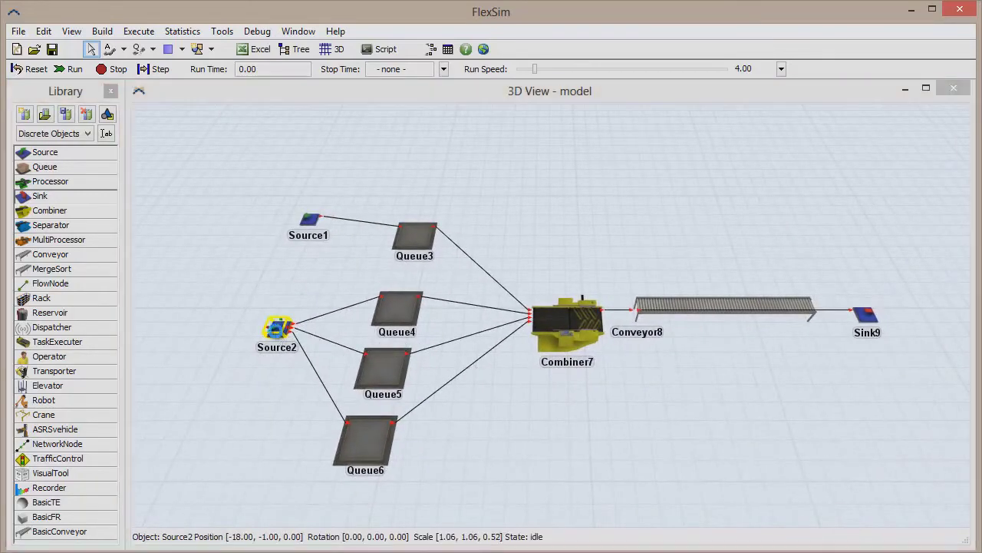
{"action": "double_click", "coordinate": [278, 335]}
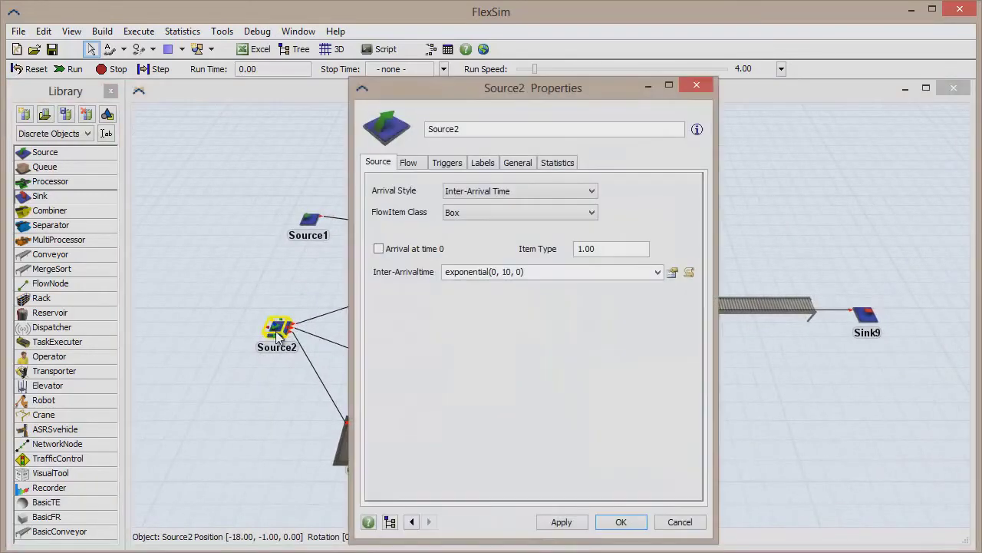
{"action": "left_click", "coordinate": [449, 163]}
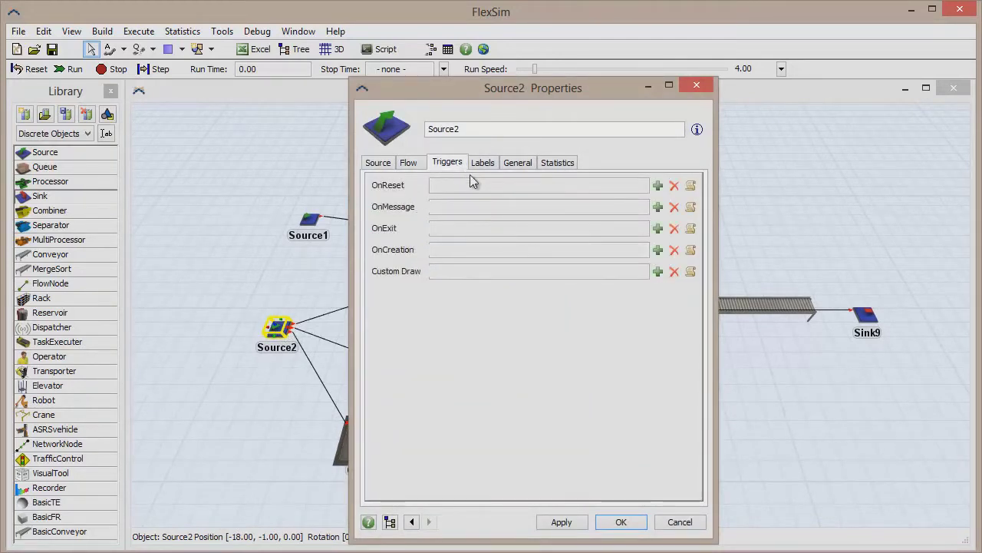
{"action": "left_click", "coordinate": [658, 250]}
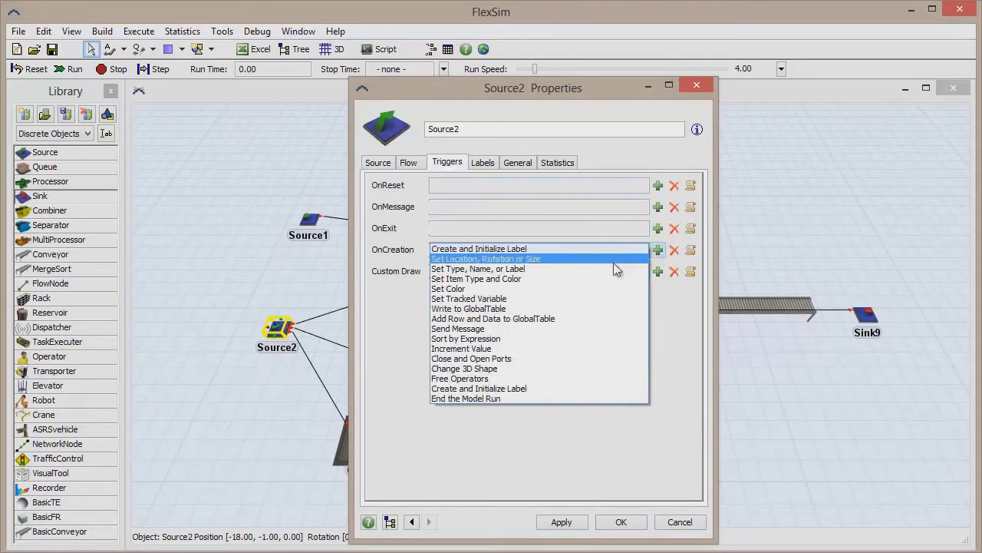
{"action": "left_click", "coordinate": [552, 279]}
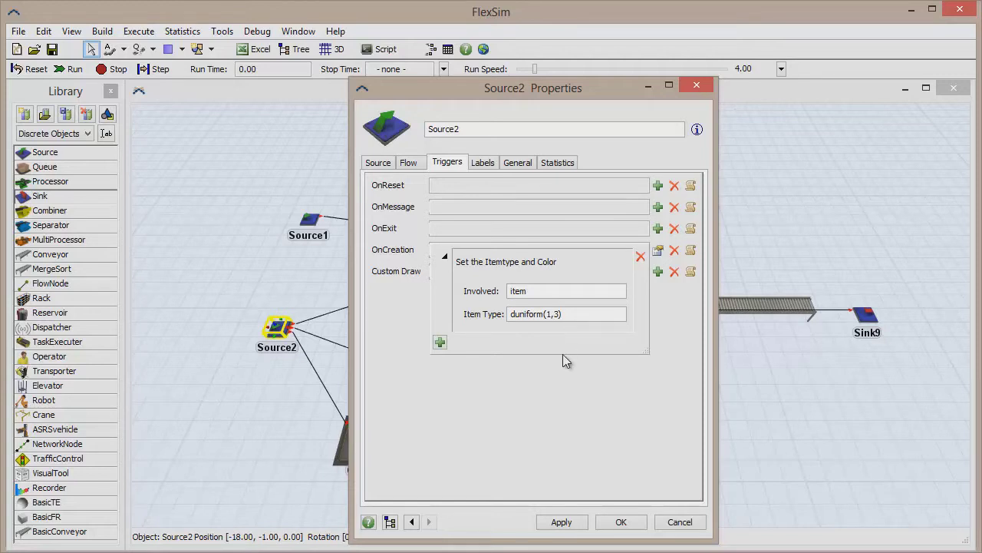
{"action": "left_click", "coordinate": [559, 377]}
- Set Source2's Send To Port to By Expression getitemtype(item) and confirm
{"action": "left_click", "coordinate": [408, 162]}
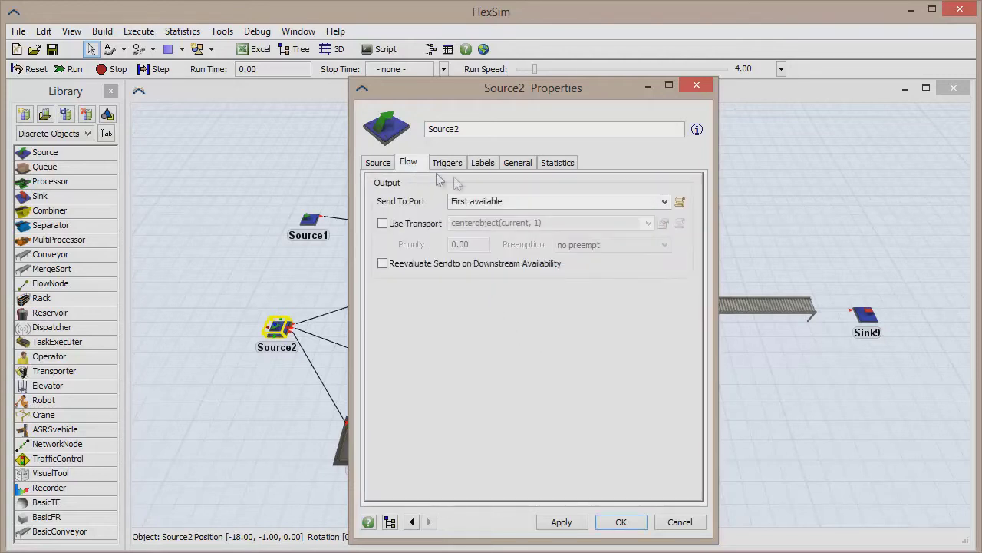
{"action": "left_click", "coordinate": [665, 201]}
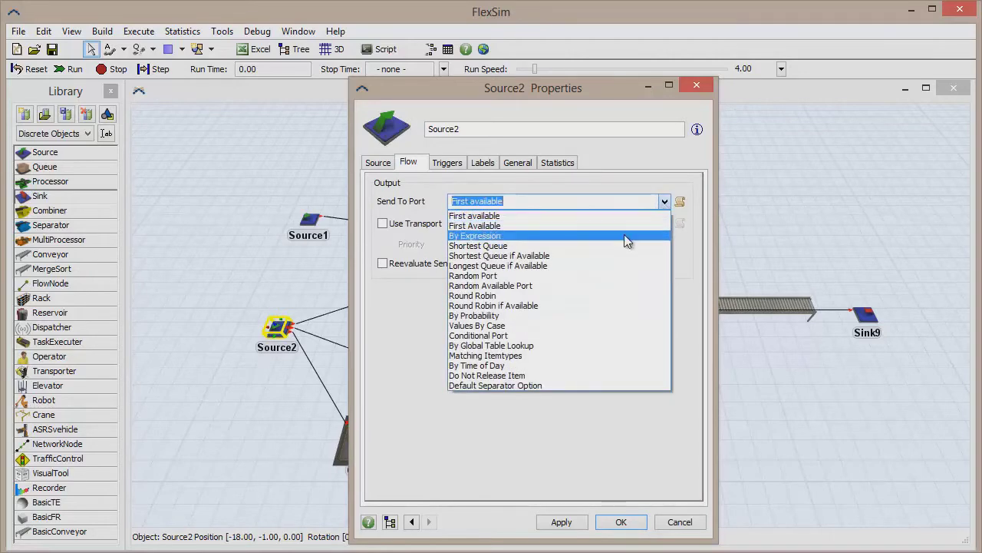
{"action": "left_click", "coordinate": [626, 236]}
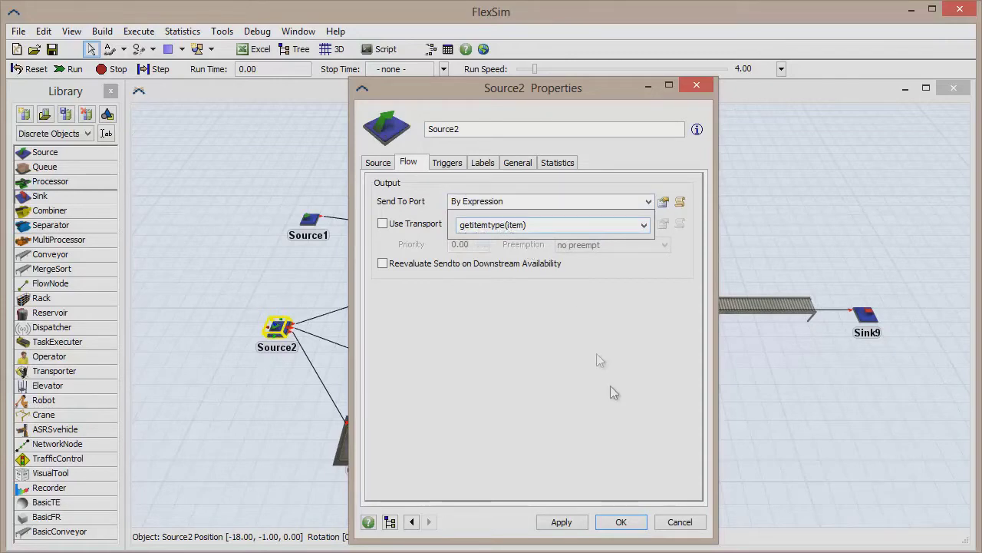
{"action": "left_click", "coordinate": [626, 516]}
{"action": "left_click", "coordinate": [592, 426]}
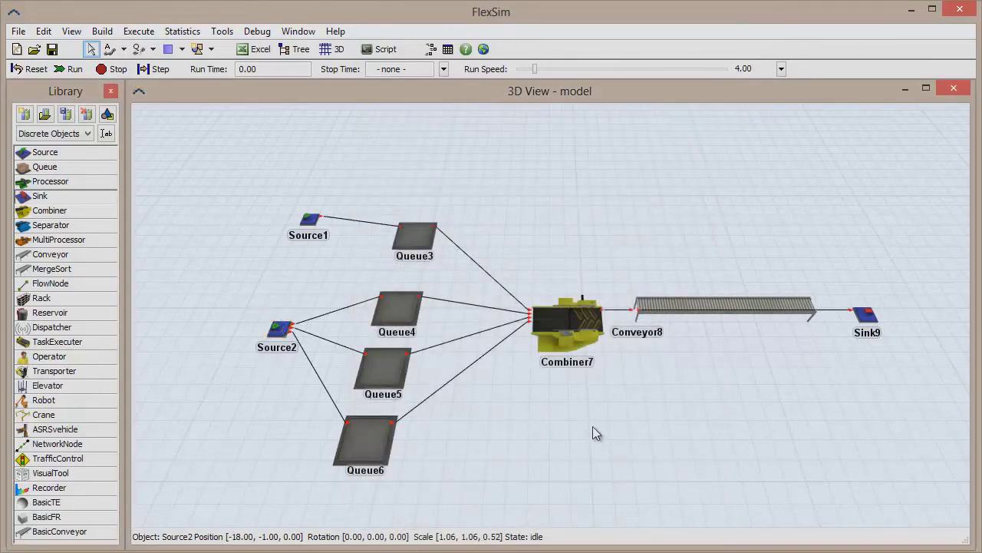
- Set Combiner7's target quantity to 2 for input ports 2, 3 and 4
{"action": "double_click", "coordinate": [568, 330]}
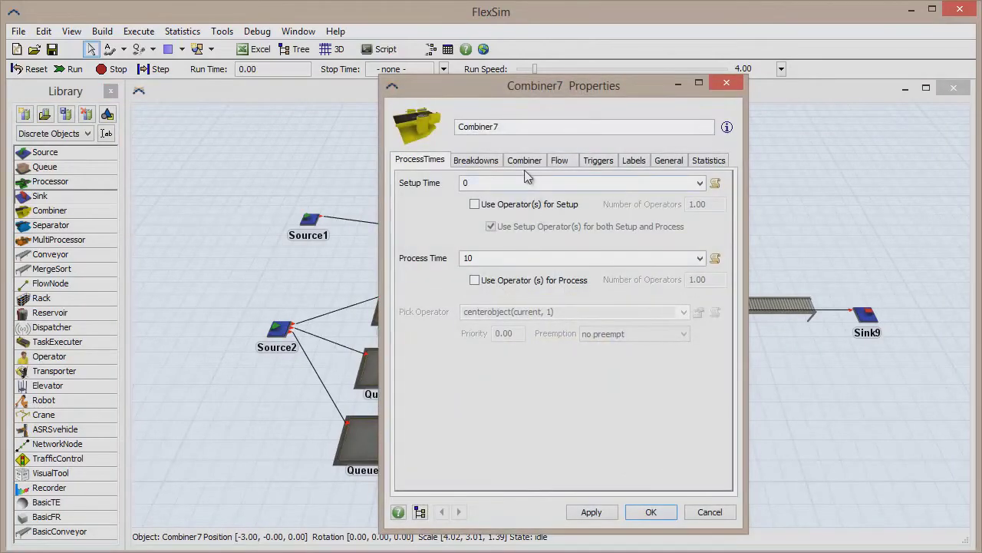
{"action": "left_click", "coordinate": [525, 161]}
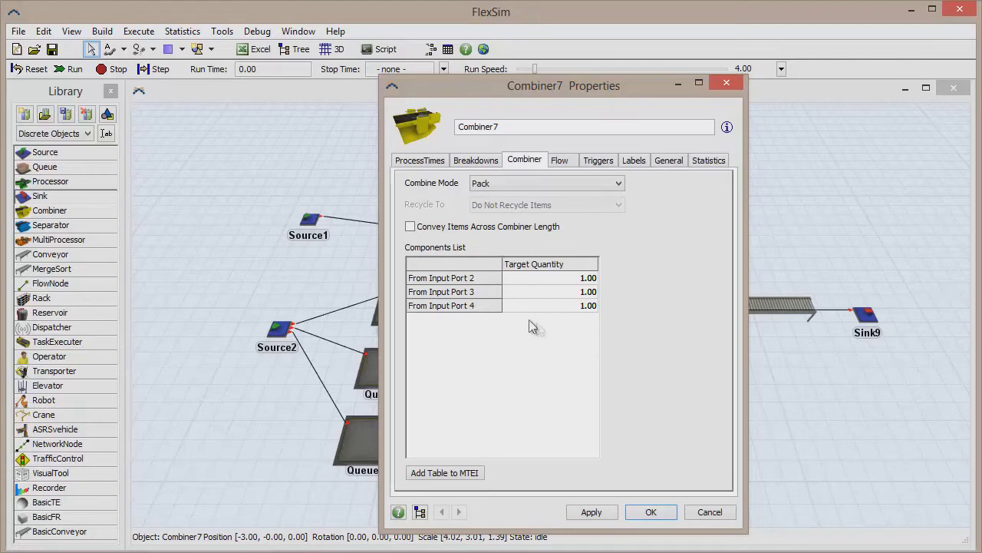
{"action": "left_click", "coordinate": [590, 281]}
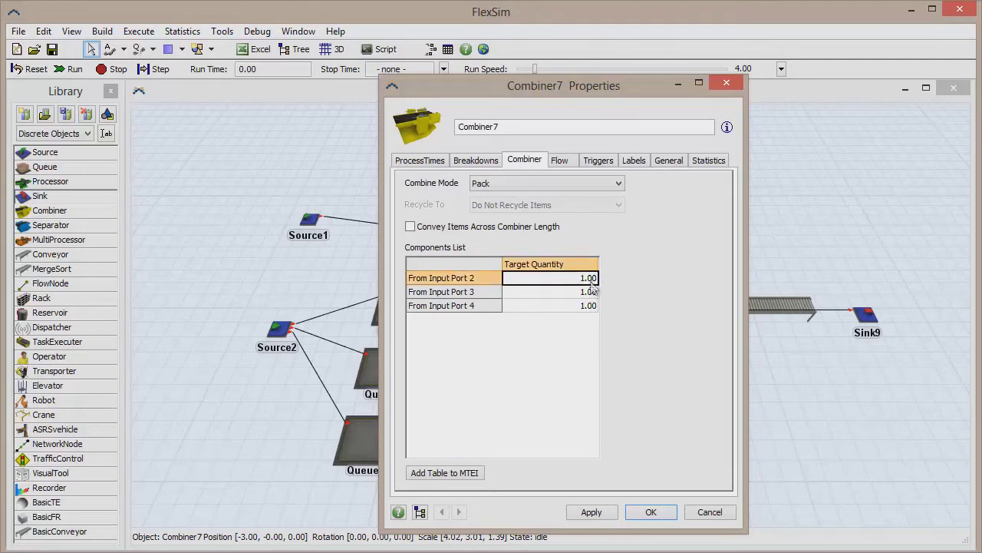
{"action": "type", "text": "2"}
{"action": "key", "text": "Return"}
{"action": "type", "text": "2"}
{"action": "key", "text": "Return"}
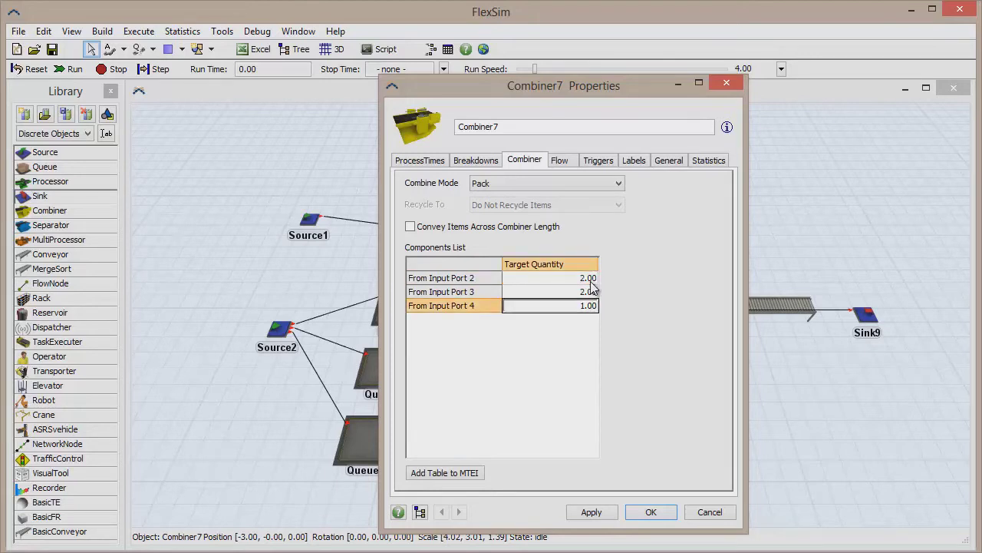
{"action": "type", "text": "2"}
{"action": "key", "text": "Return"}
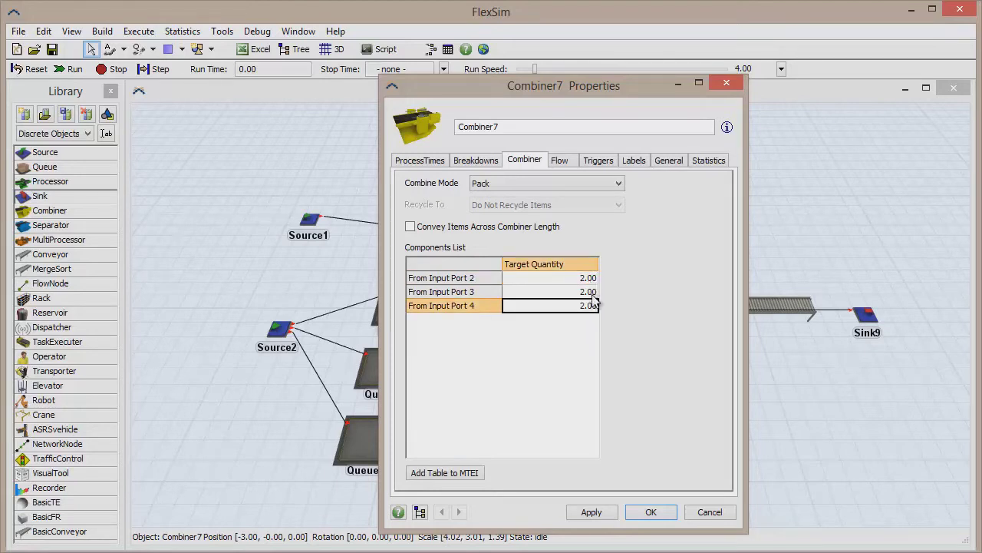
{"action": "left_click", "coordinate": [654, 513]}
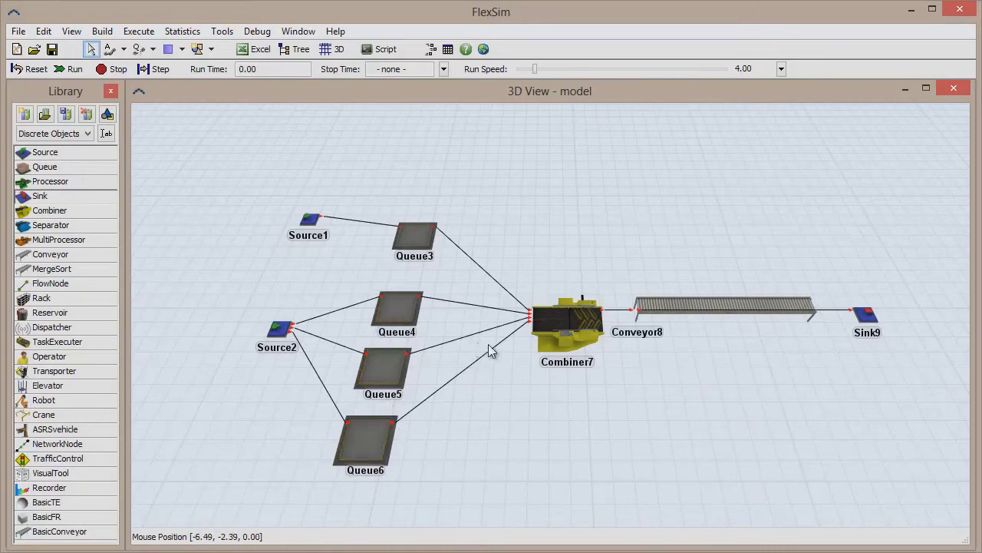
- Check Combiner7's Combine Mode list and keep it on Pack
{"action": "double_click", "coordinate": [554, 344]}
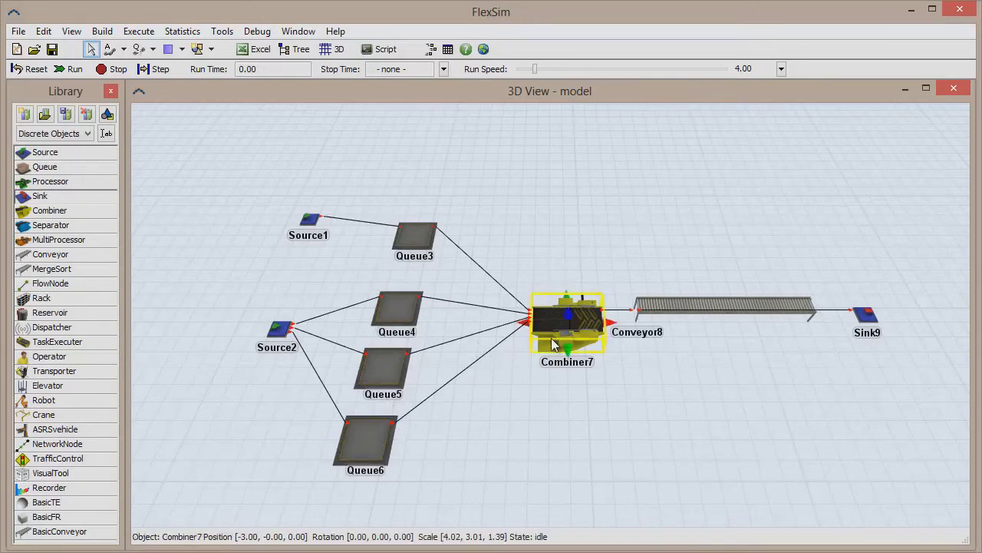
{"action": "left_click", "coordinate": [525, 160]}
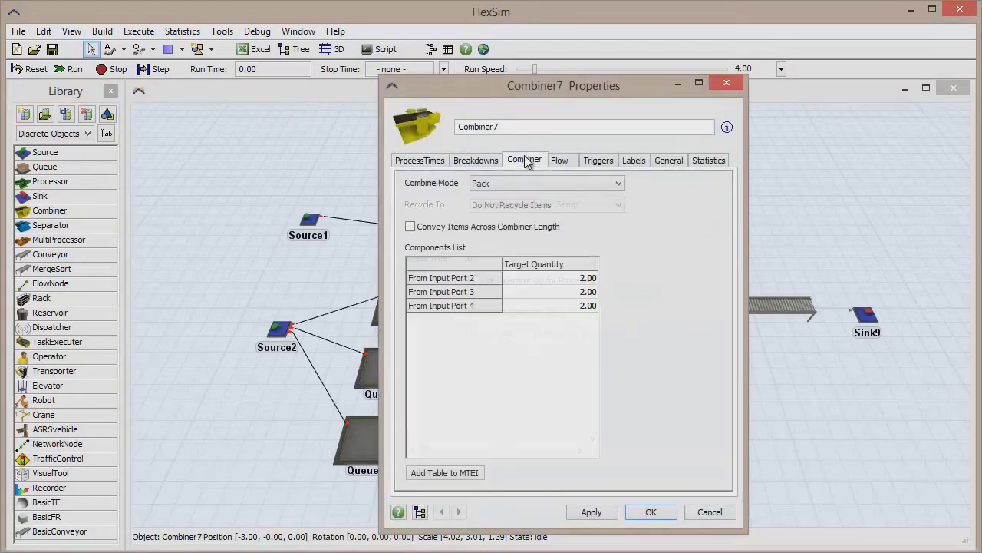
{"action": "left_click", "coordinate": [581, 181]}
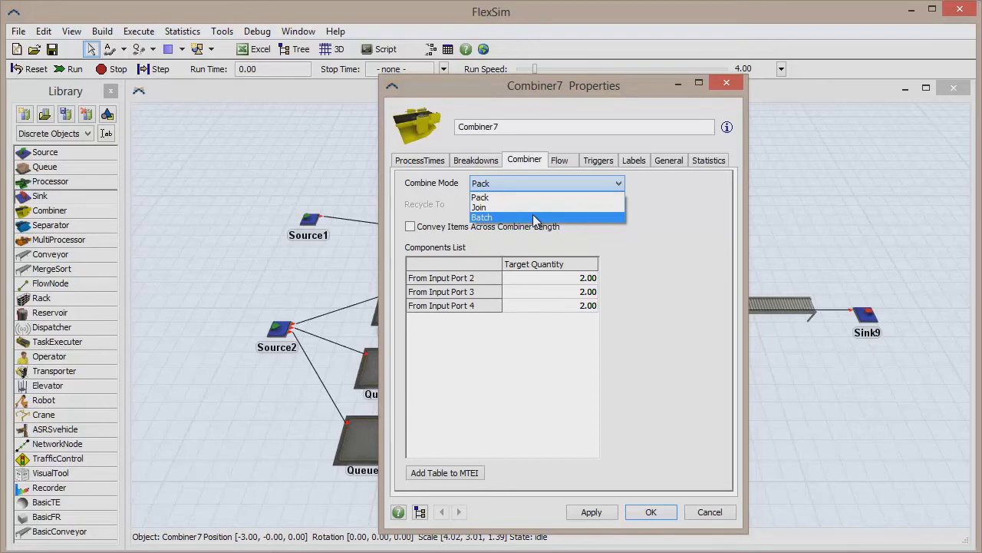
{"action": "left_click", "coordinate": [660, 519]}
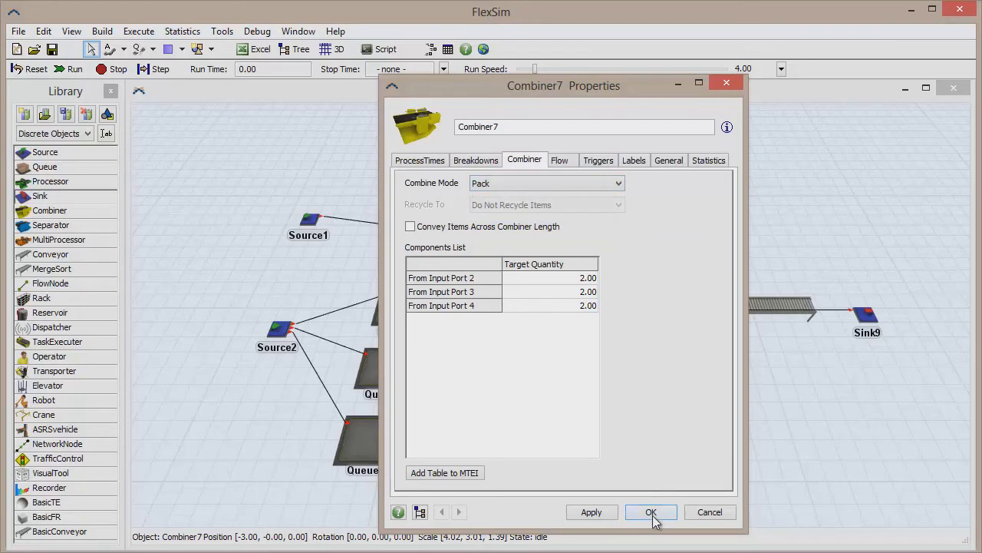
{"action": "left_click", "coordinate": [652, 513]}
- Reset and run the simulation, orbiting the view to watch boxes packed onto pallets
{"action": "left_click", "coordinate": [601, 441]}
{"action": "left_click", "coordinate": [37, 69]}
{"action": "left_click", "coordinate": [74, 69]}
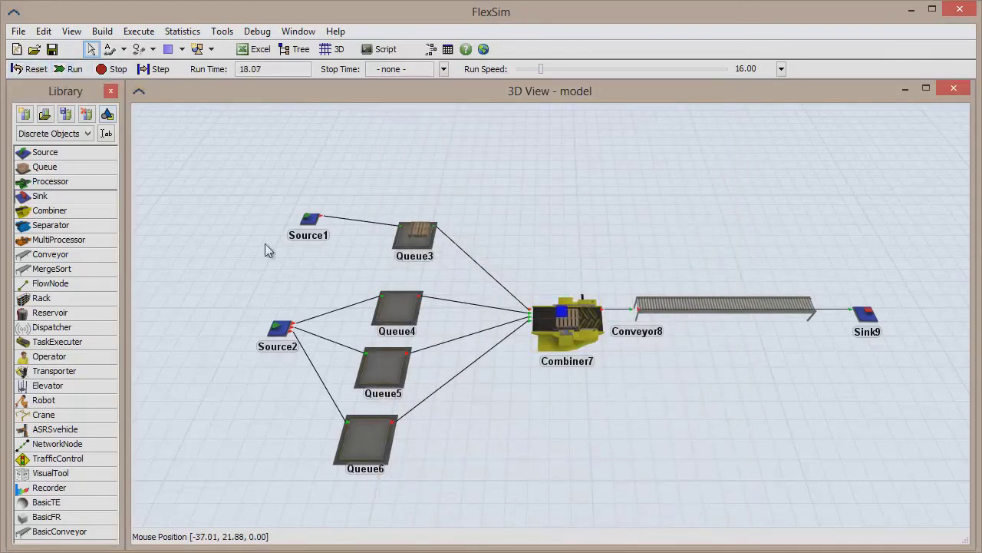
{"action": "right_click_drag", "start_coordinate": [268, 246], "coordinate": [283, 243]}
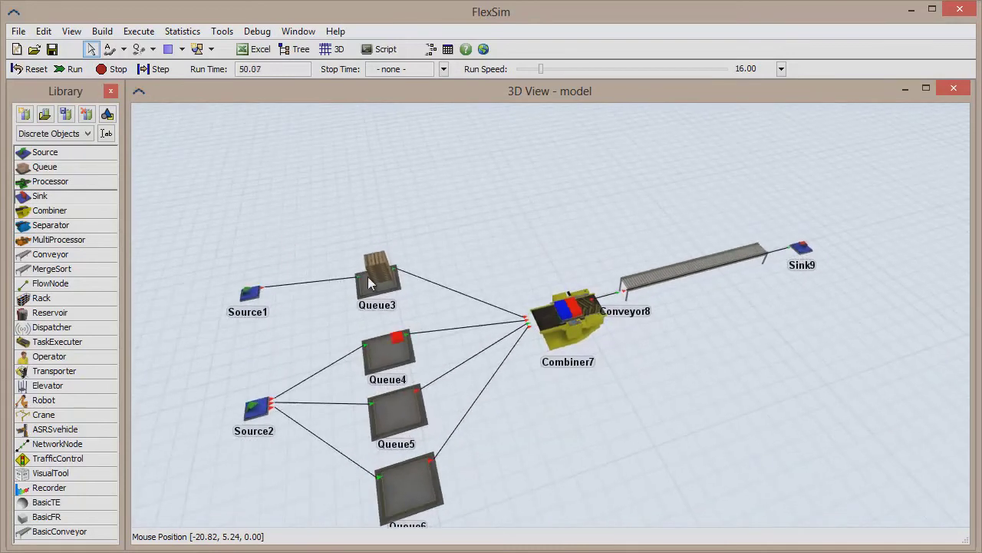